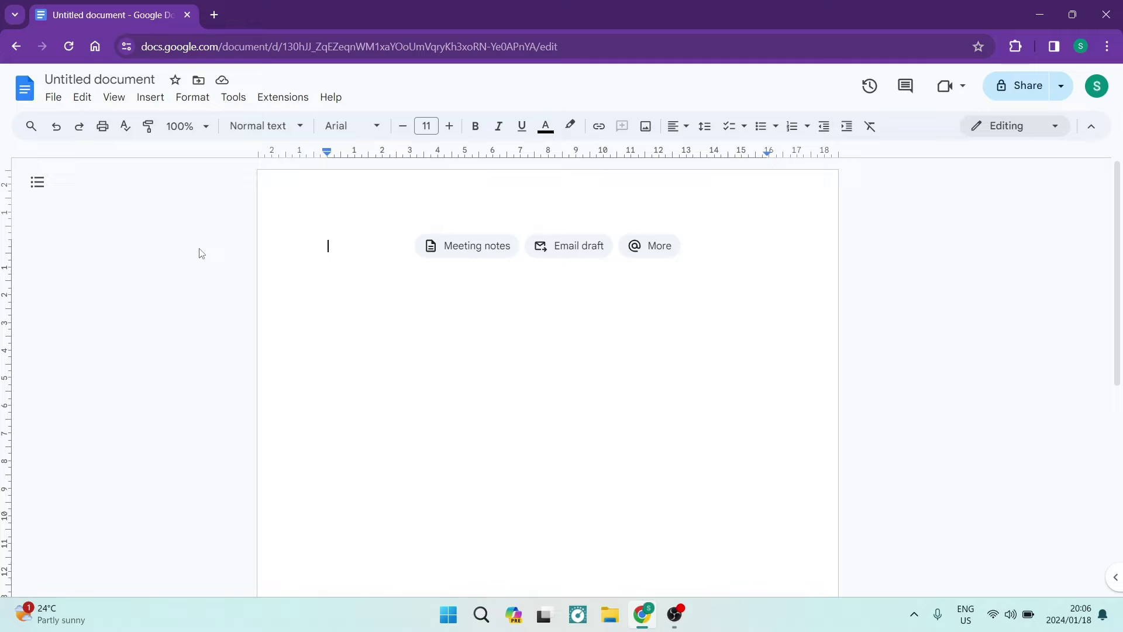
Leave the title unchanged and choose Landscape orientation for the whole document in Page setup
click(91, 78)
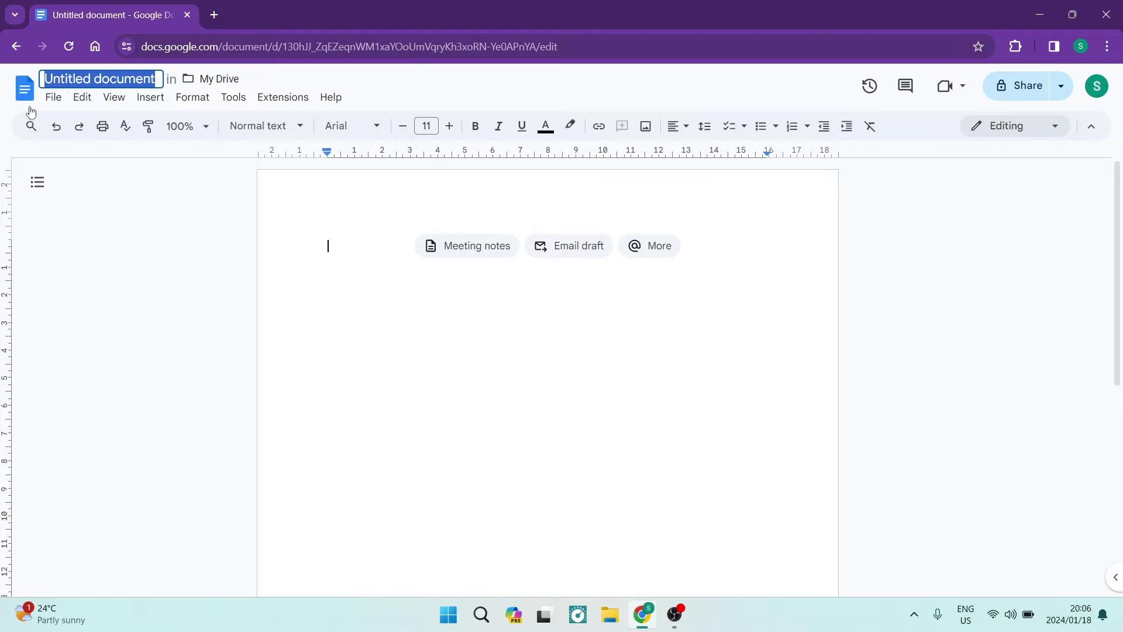
key(Return)
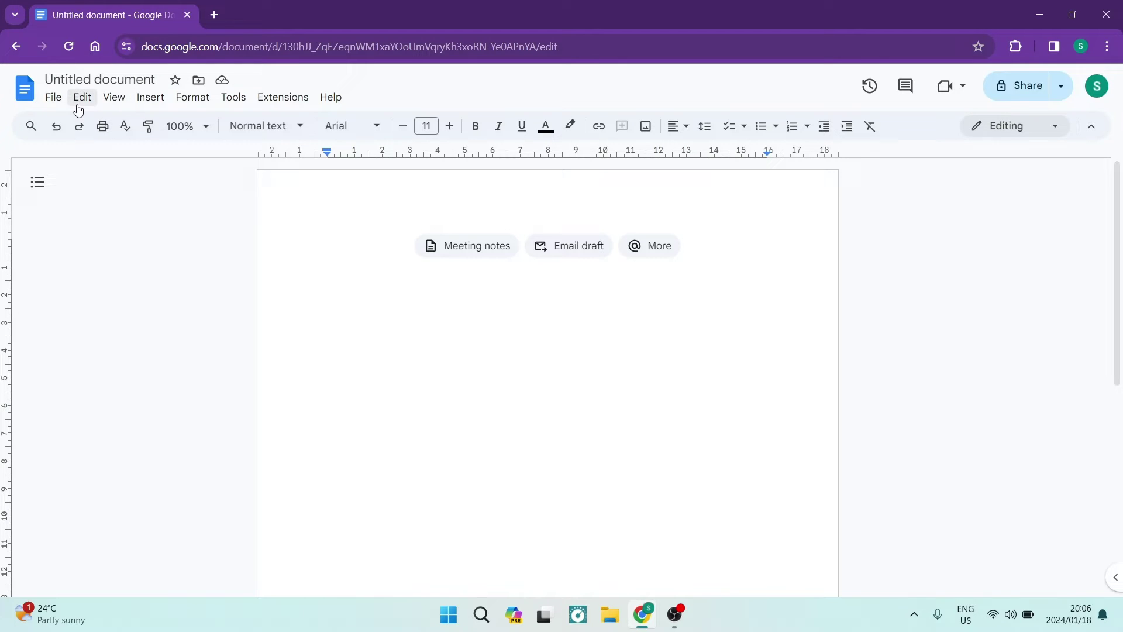
click(52, 99)
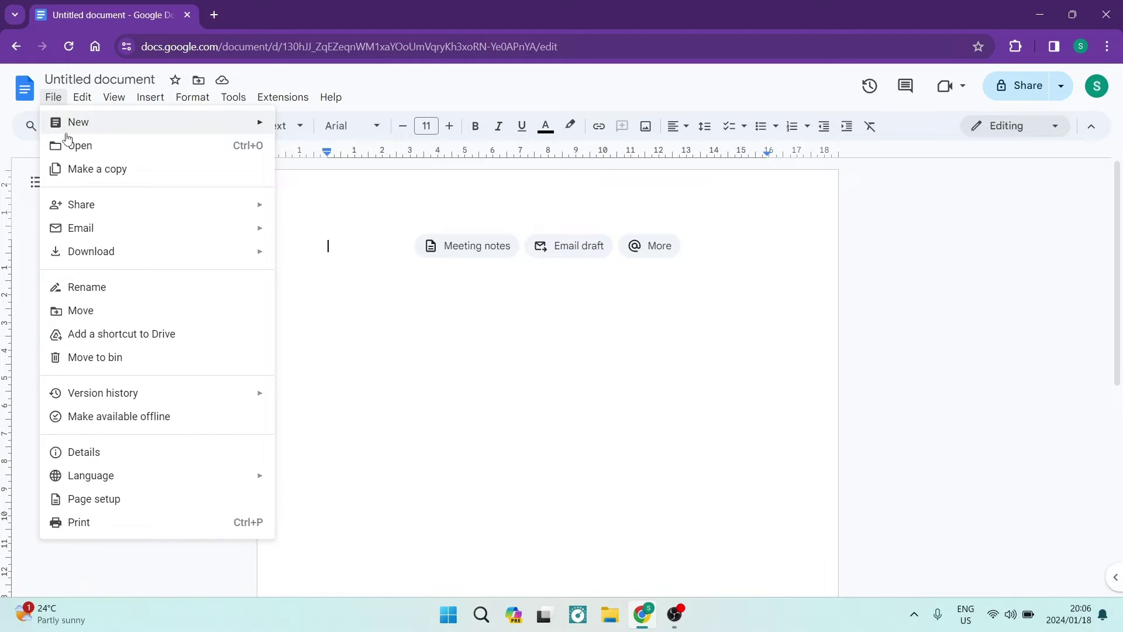
click(108, 507)
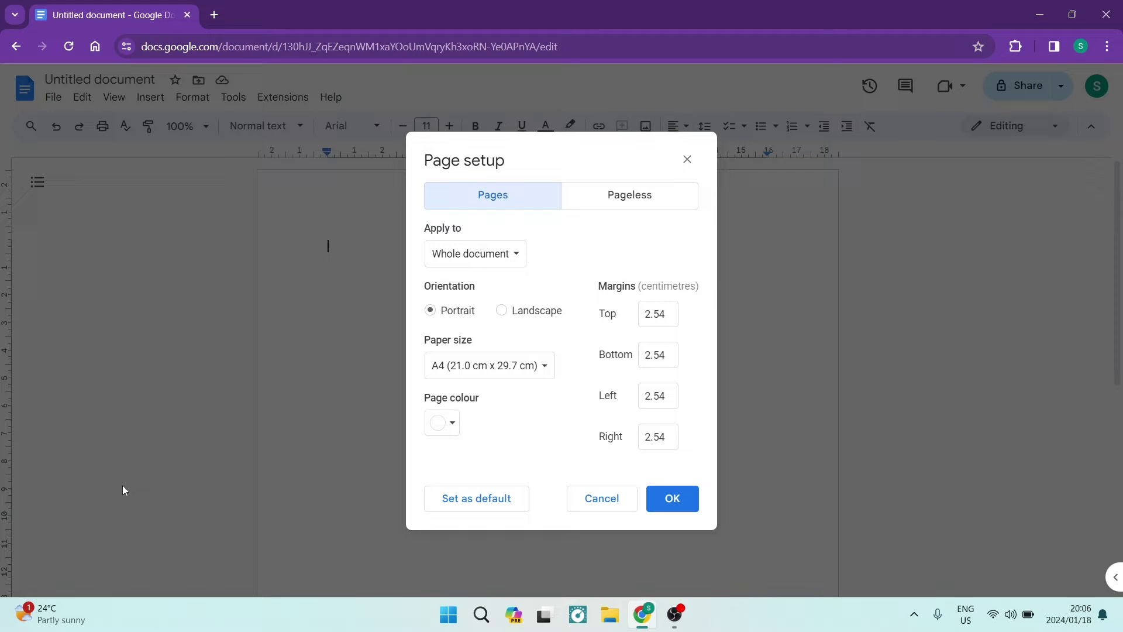
click(481, 198)
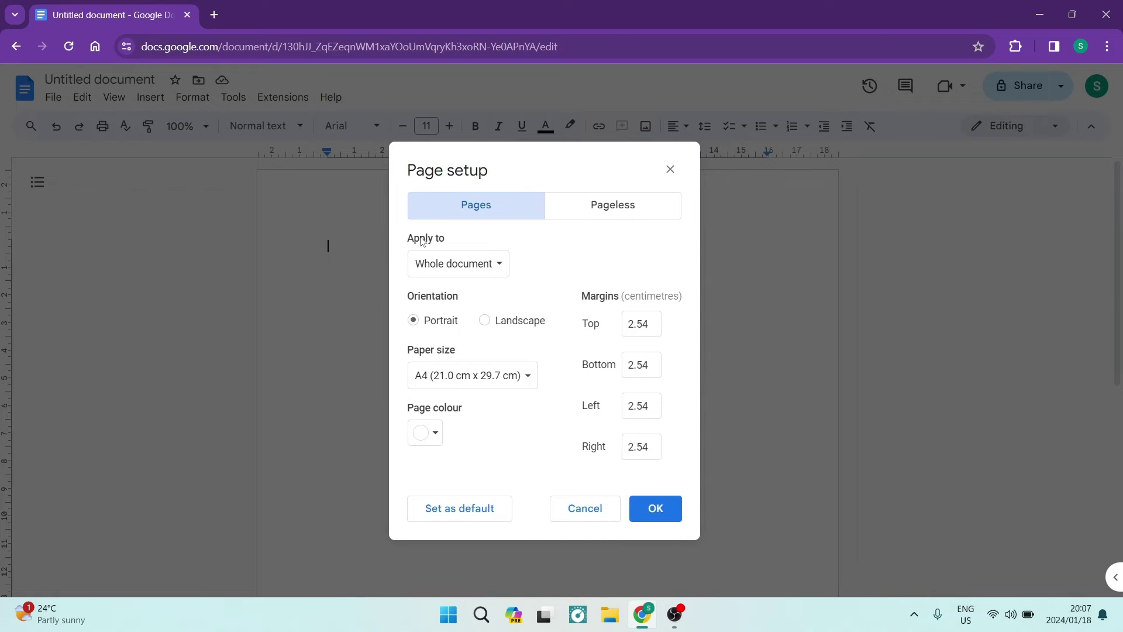
click(475, 273)
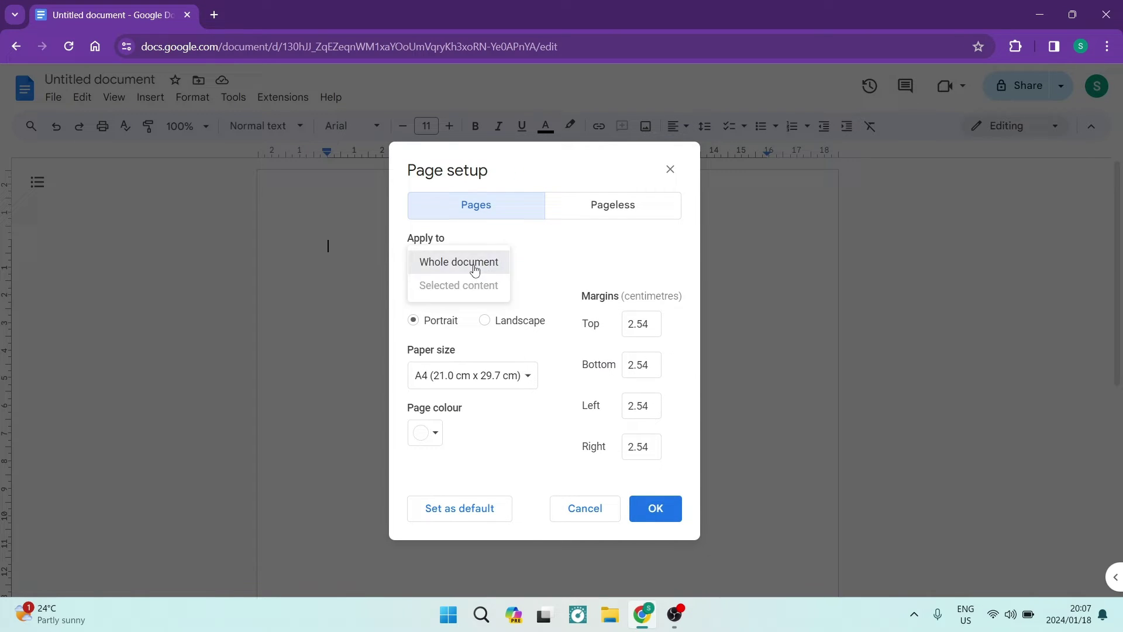
click(471, 266)
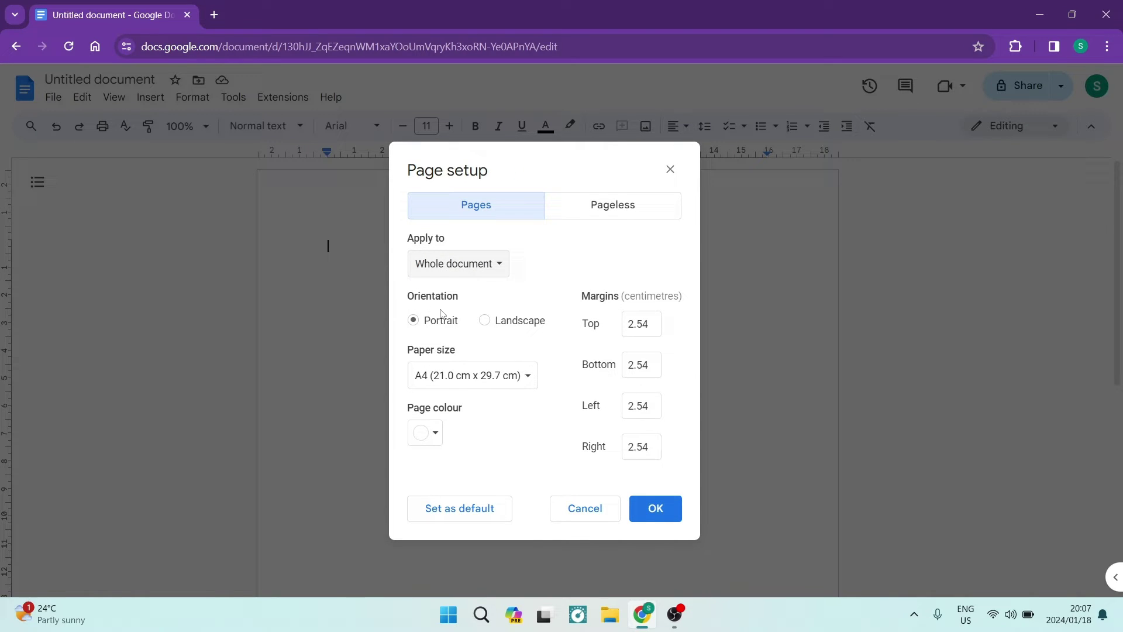
click(485, 321)
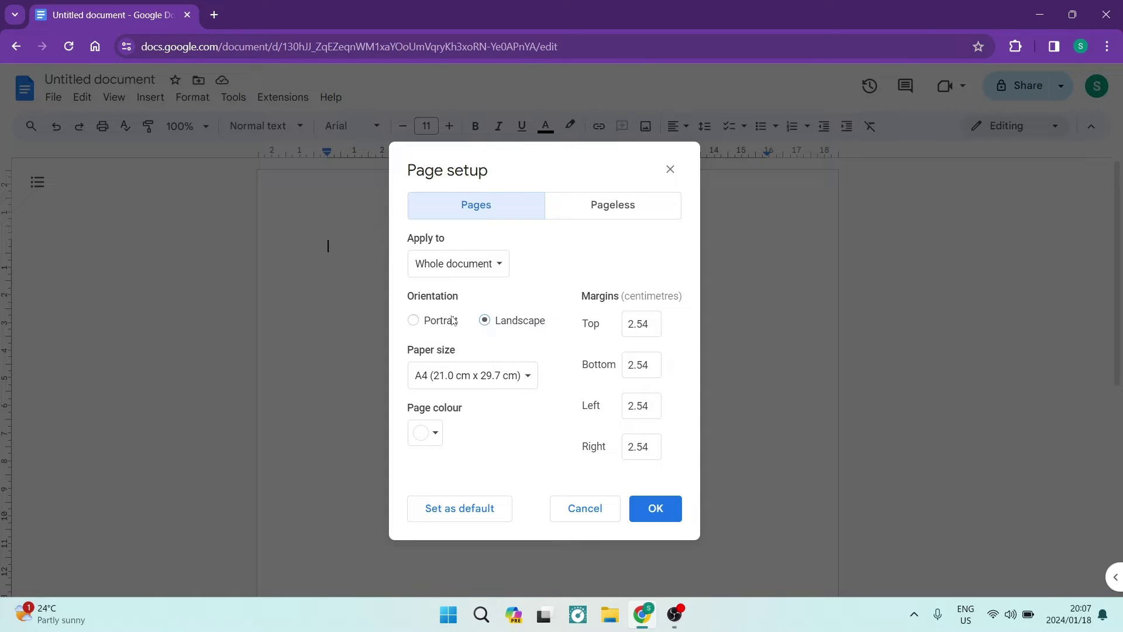
Enter .5 in the Top, Bottom, Left and Right margin fields
click(641, 322)
double_click(641, 327)
text(.5)
click(671, 359)
double_click(671, 358)
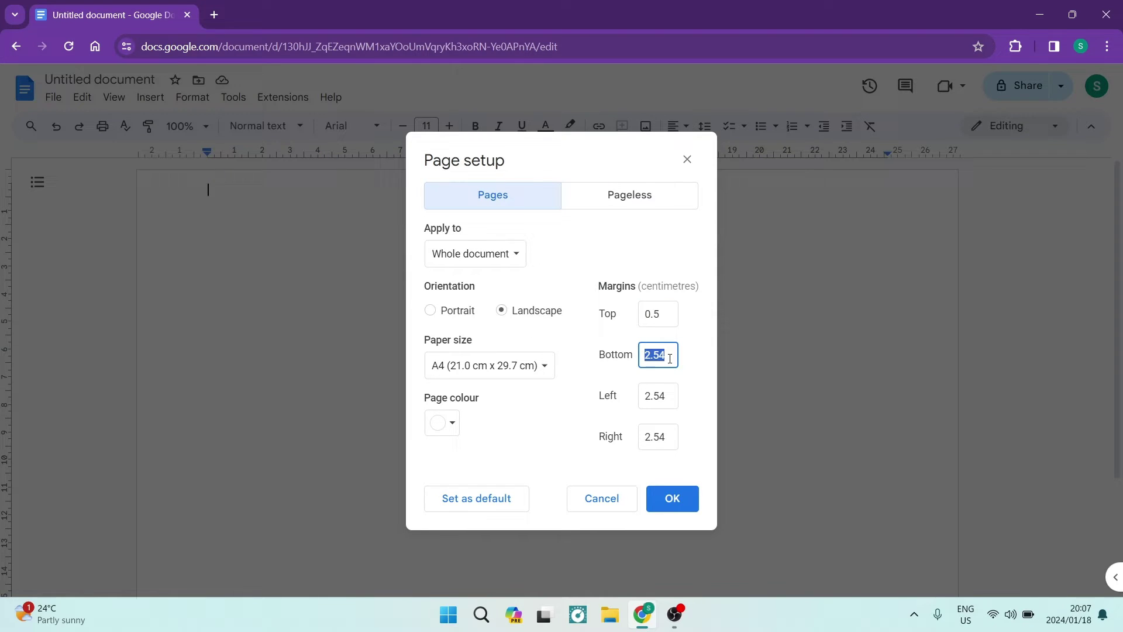
text(.)
click(662, 400)
double_click(662, 400)
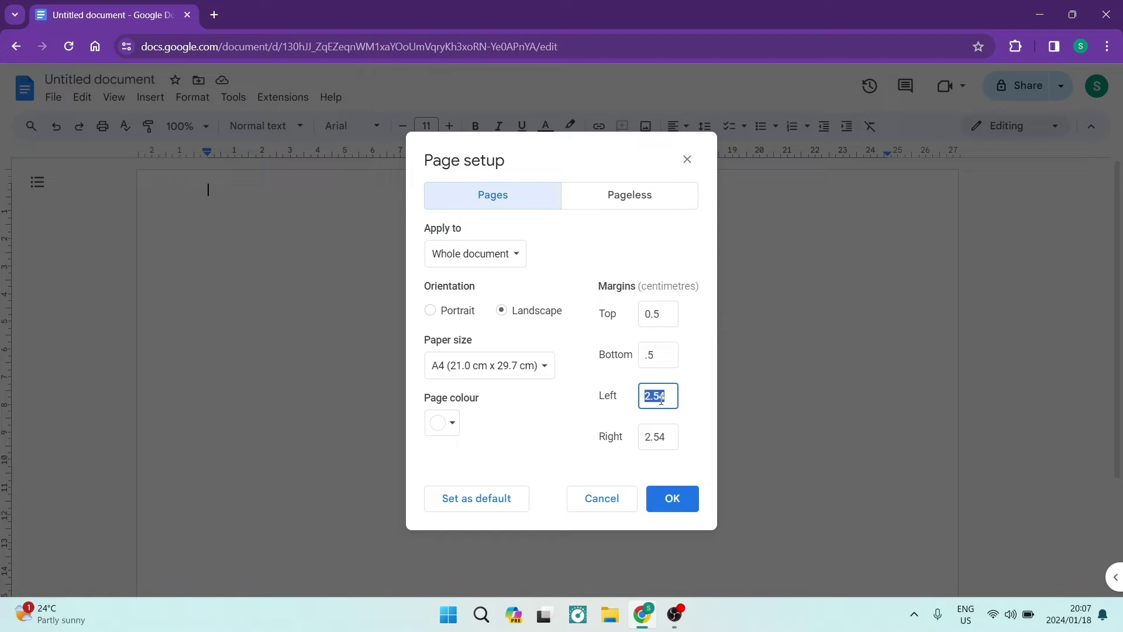
text(.5)
click(656, 436)
double_click(657, 436)
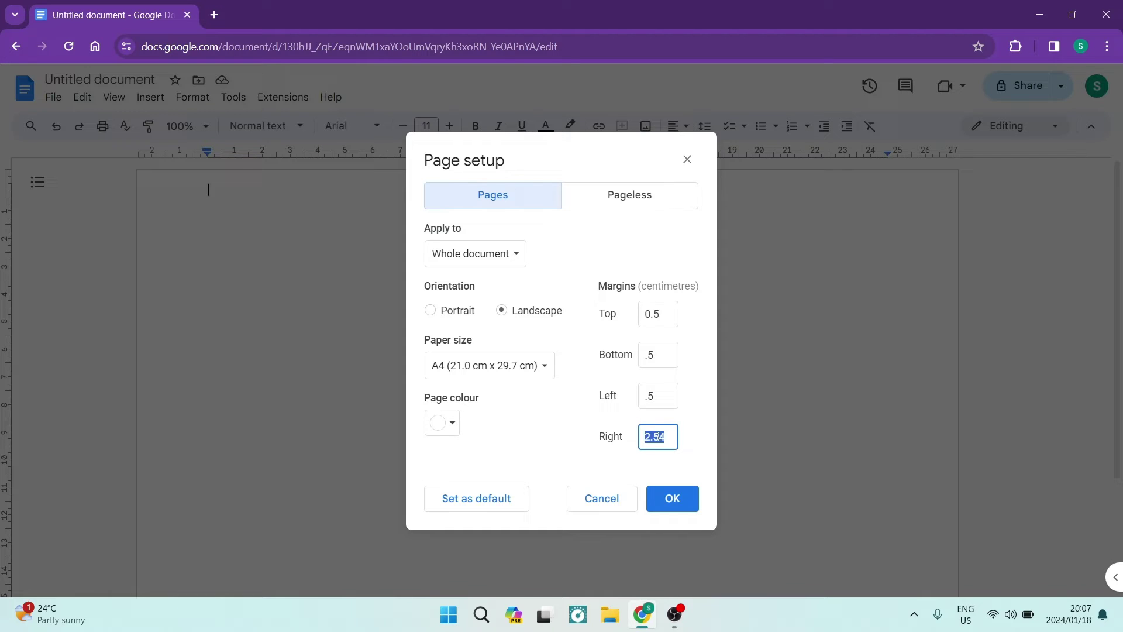
text(.5)
Fix the top margin to 0.5, keep the page colour white, and apply the page setup
click(649, 309)
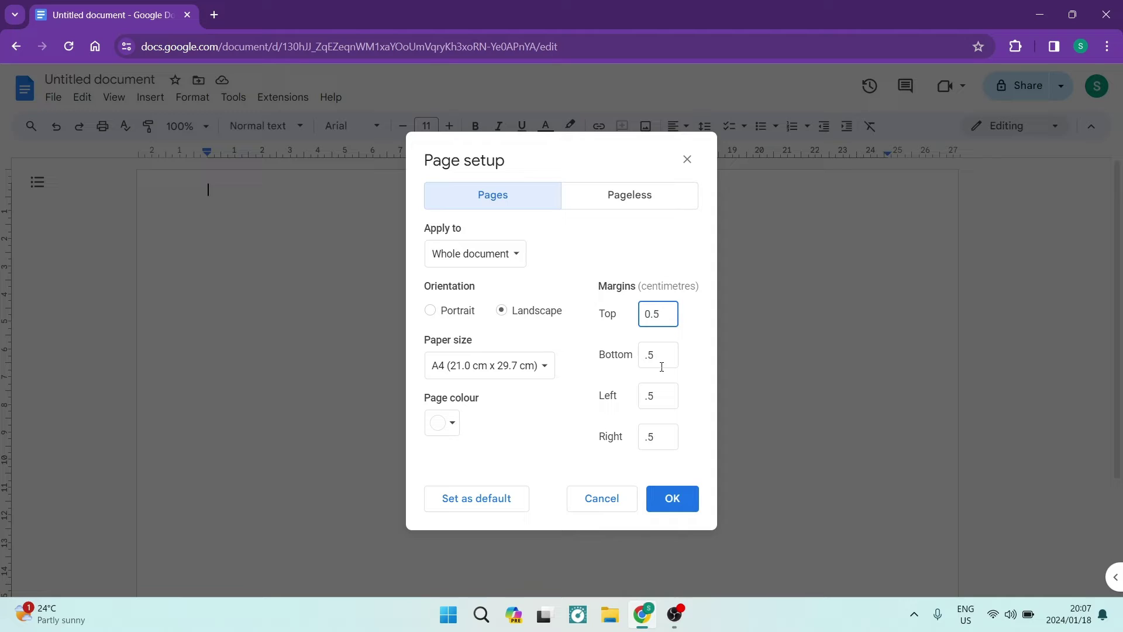
key(BackSpace)
click(454, 429)
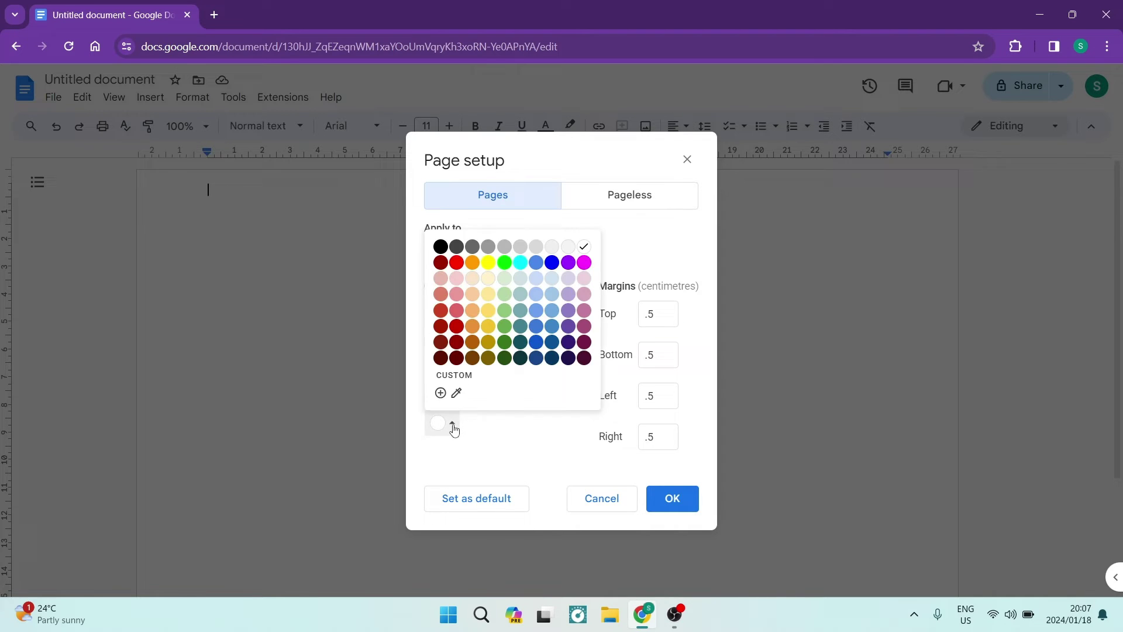
click(454, 429)
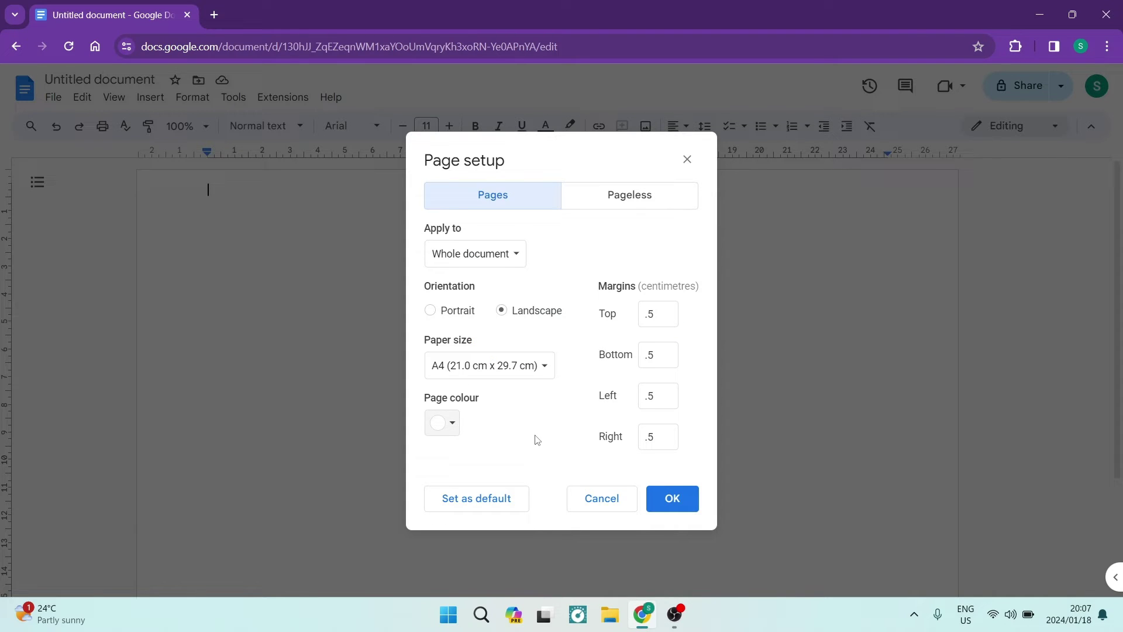
click(672, 501)
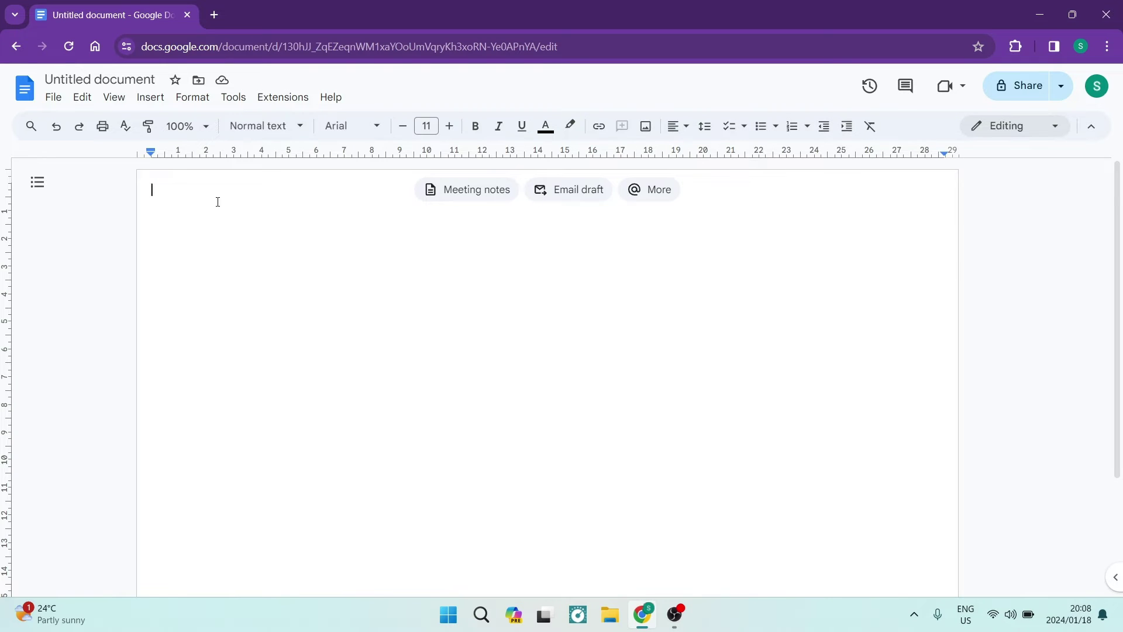
Apply the two-column preset from Format > Columns, then reopen the Columns submenu
click(189, 99)
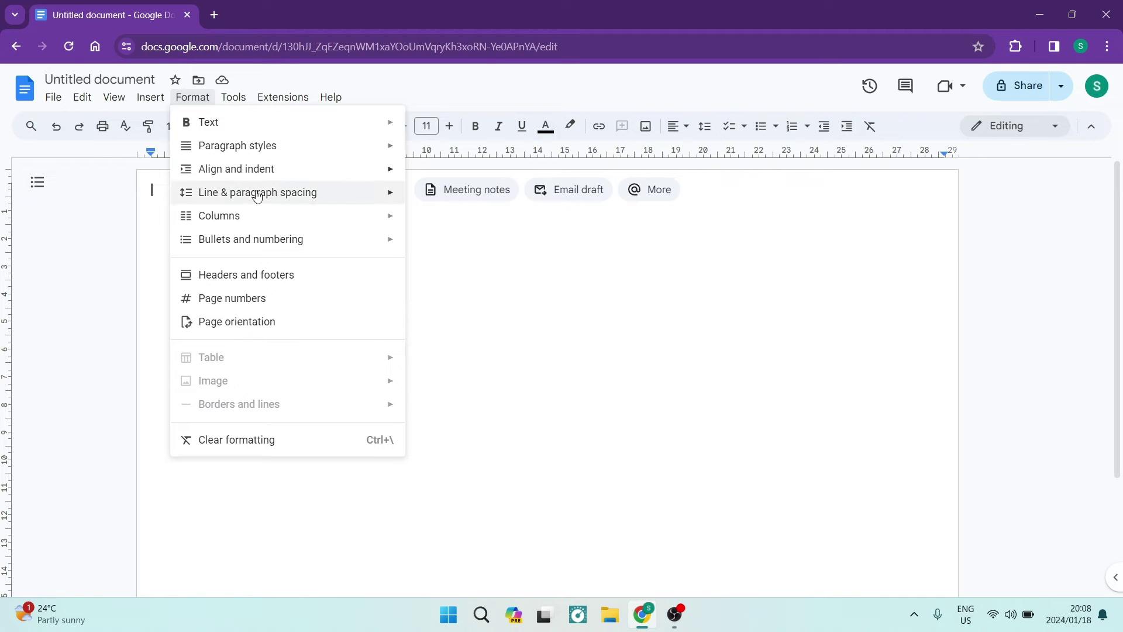
mouse_move(258, 226)
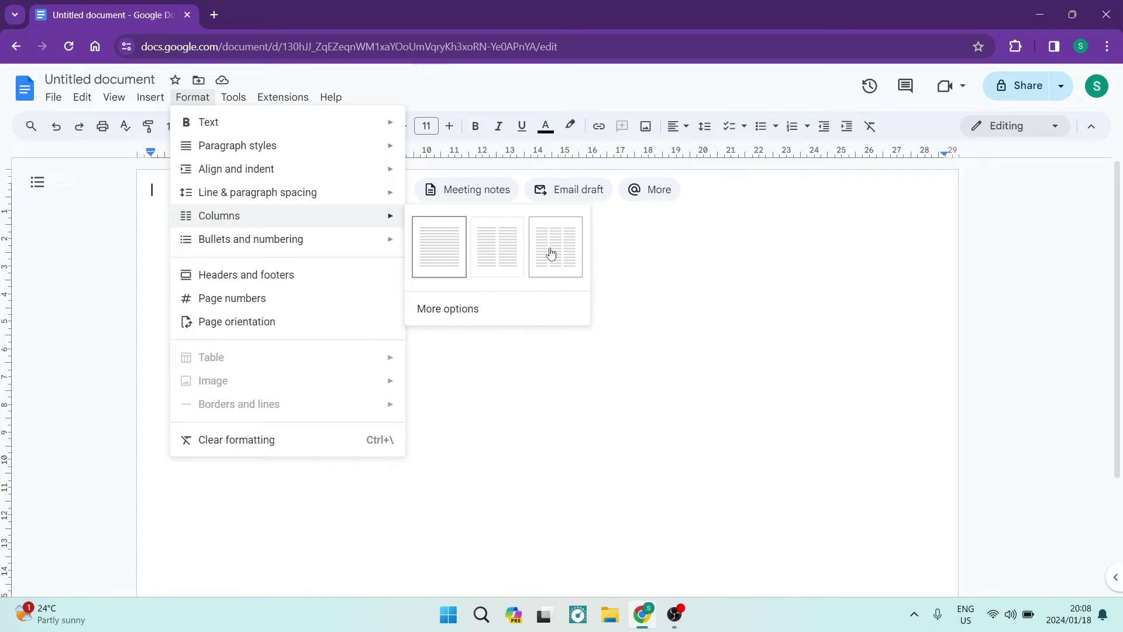
click(495, 246)
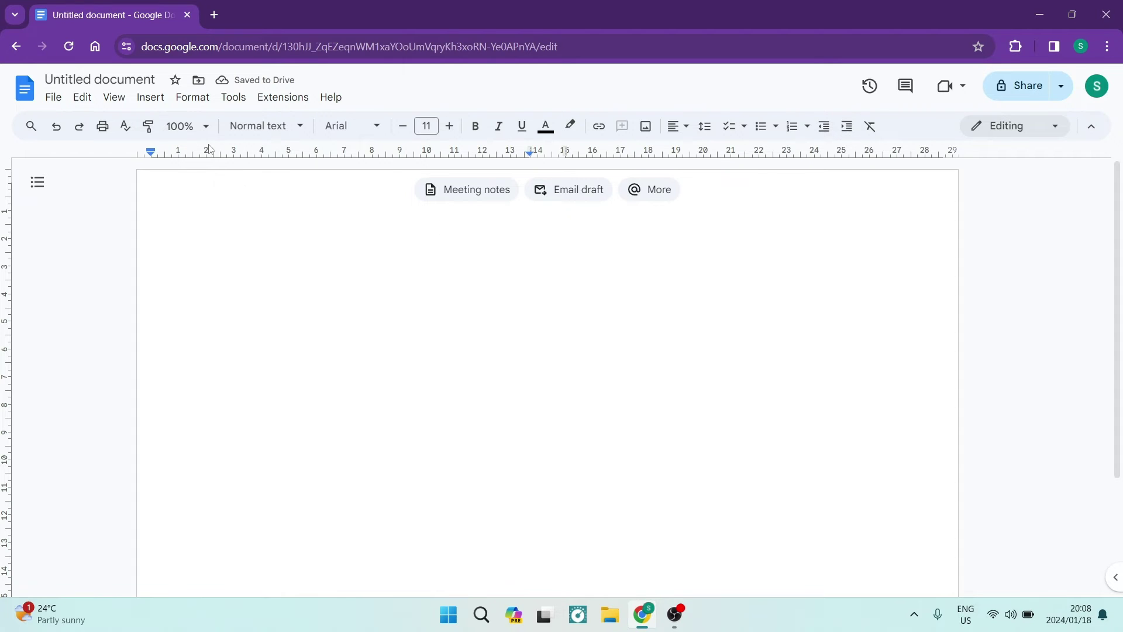
click(193, 97)
mouse_move(220, 133)
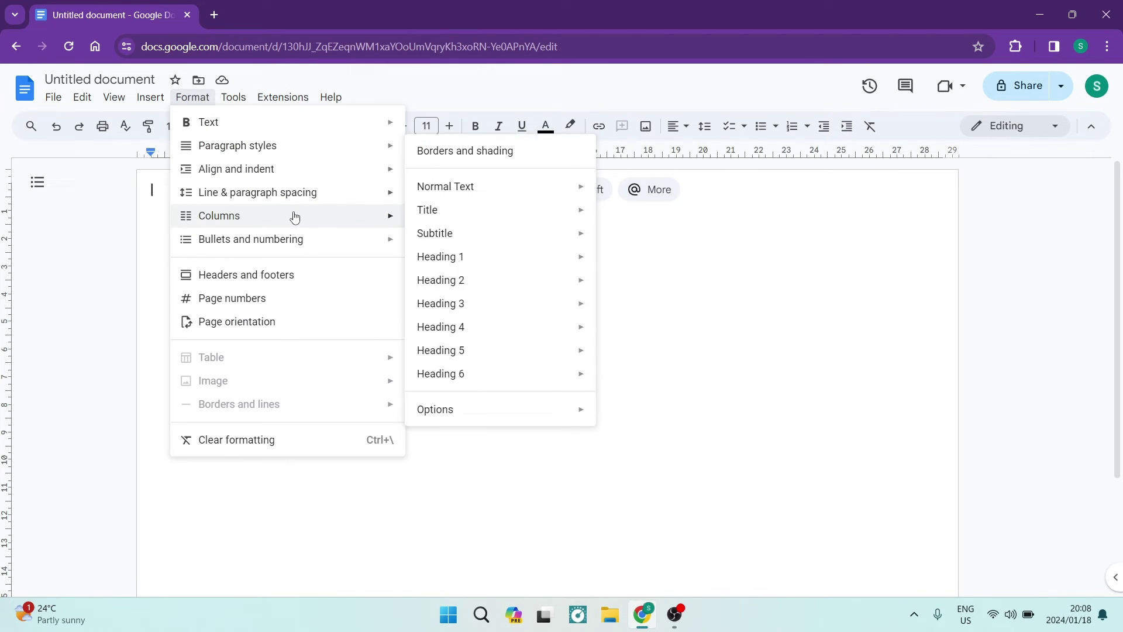
mouse_move(291, 216)
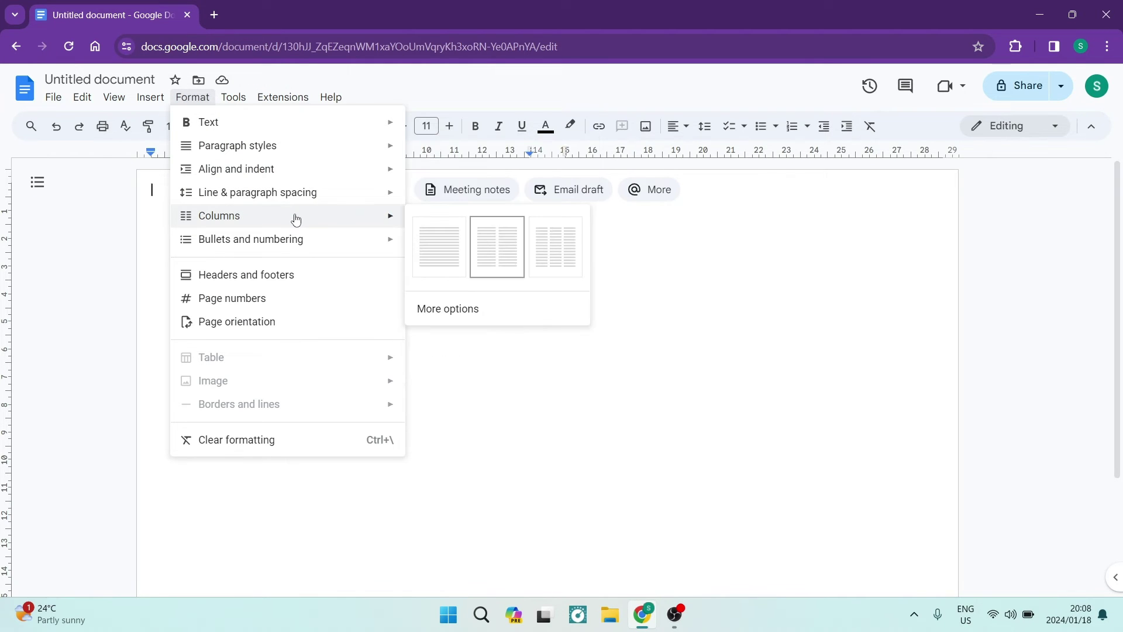
In column options keep 2 columns, enable Line between columns, and apply
click(460, 310)
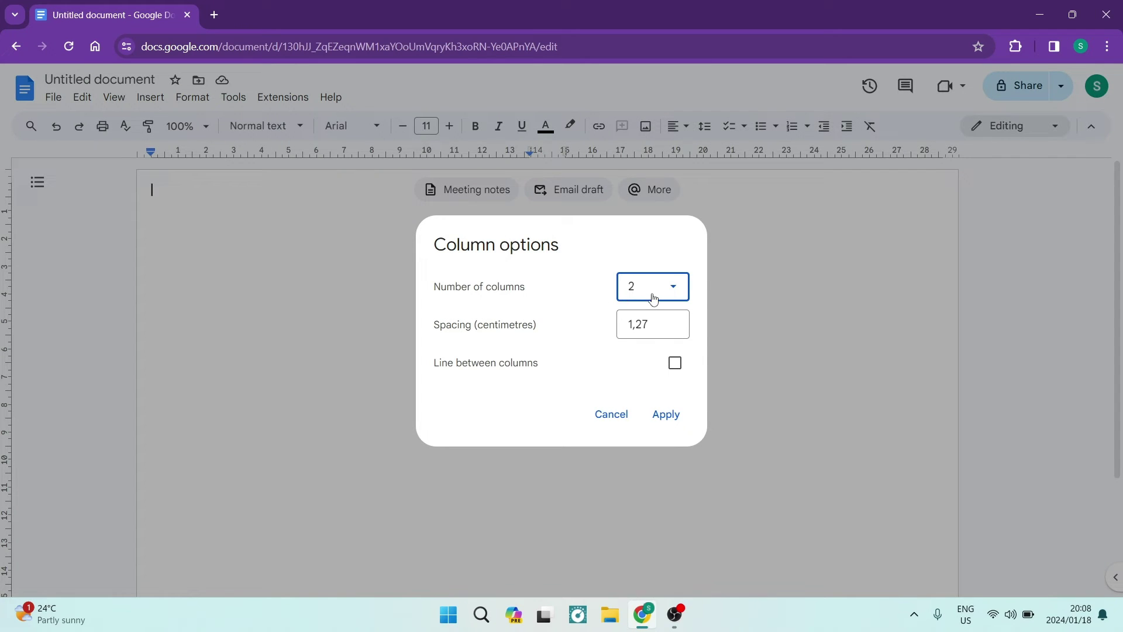
click(679, 296)
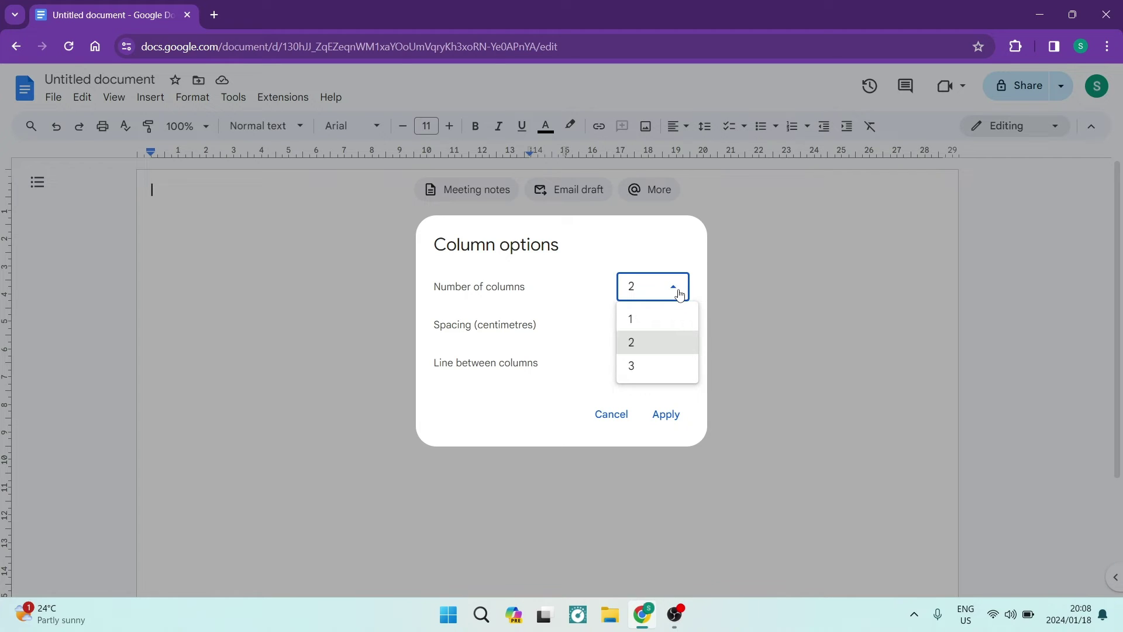
click(679, 295)
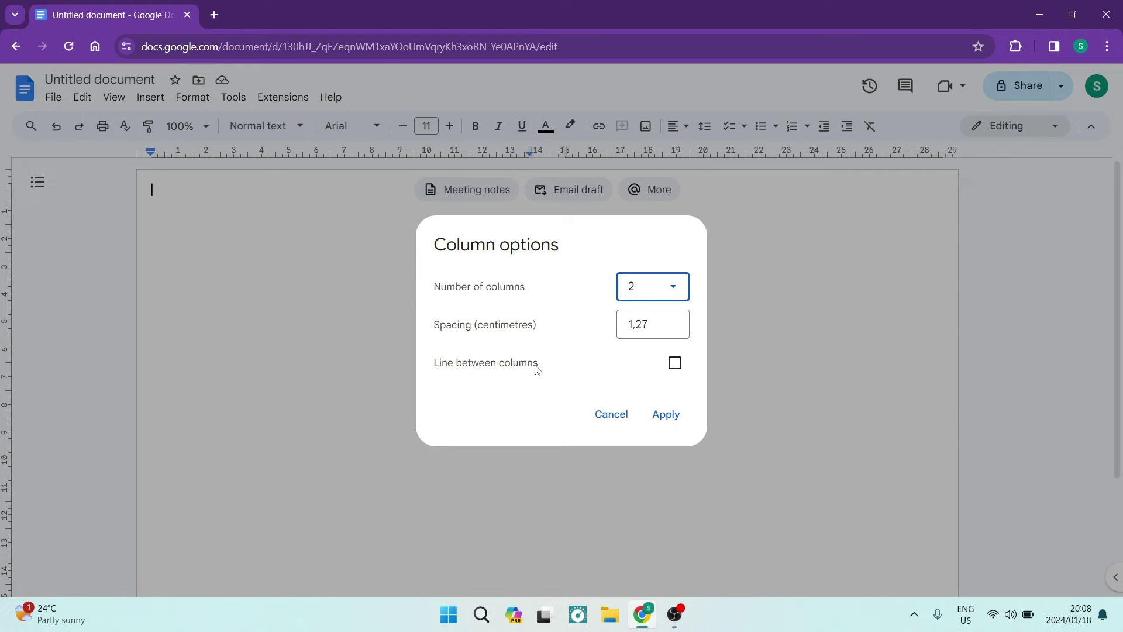
click(676, 364)
click(666, 414)
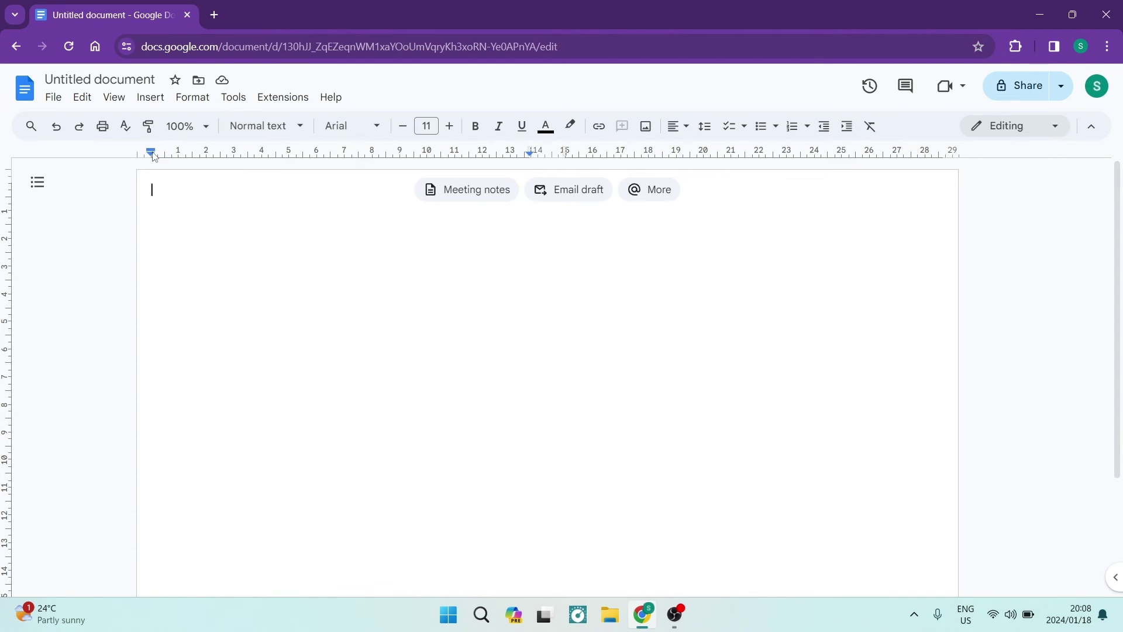
Drag the ruler markers to pull in the left column's right edge and push out the right column's left edge
click(531, 154)
drag(531, 154, 511, 164)
drag(566, 156, 594, 165)
Insert a column break via Insert > Break > Column break
click(155, 104)
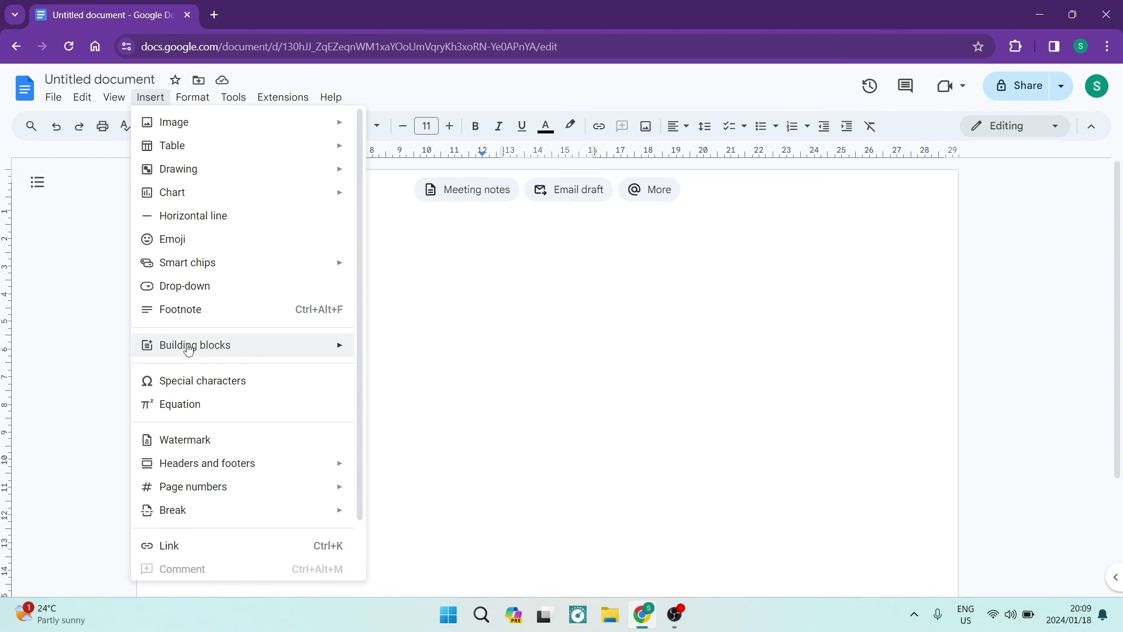
mouse_move(220, 359)
mouse_move(206, 466)
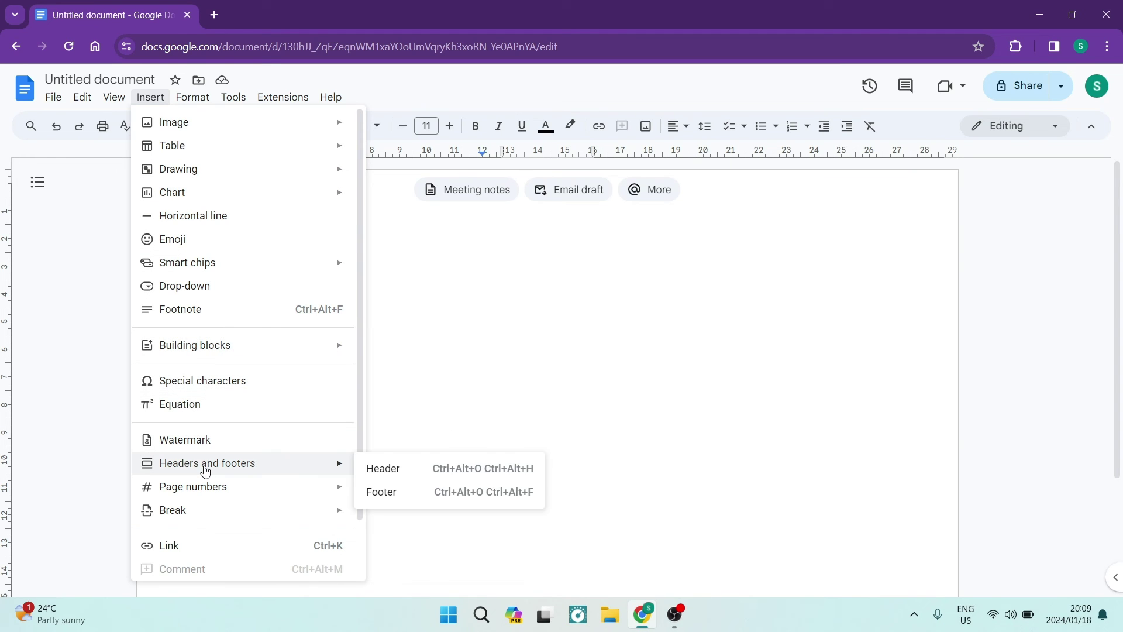
mouse_move(201, 519)
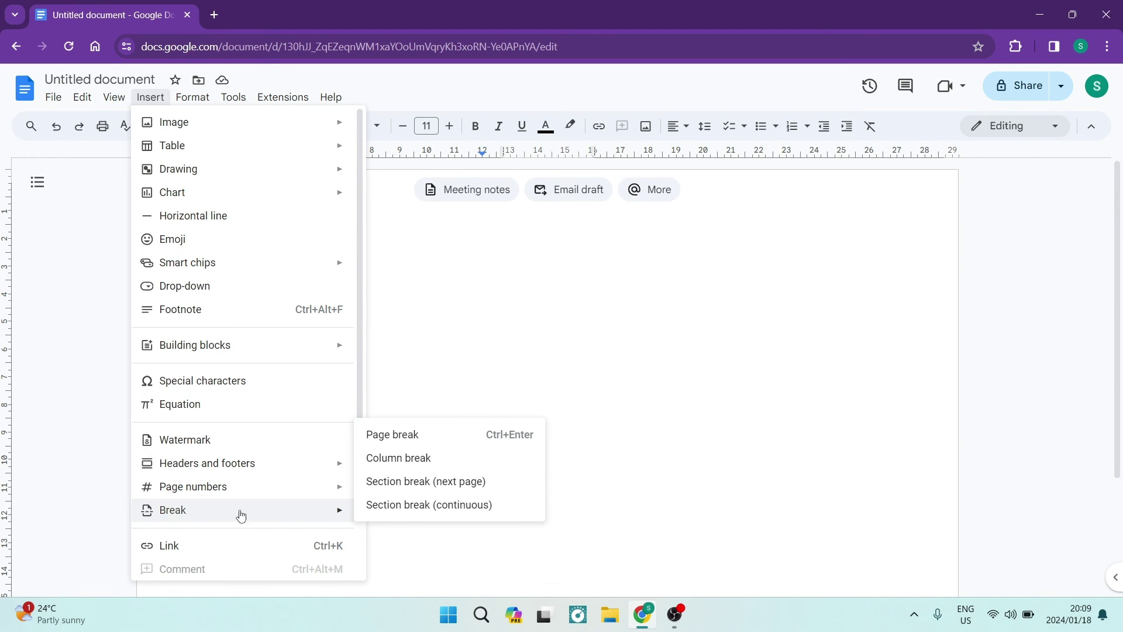
click(408, 463)
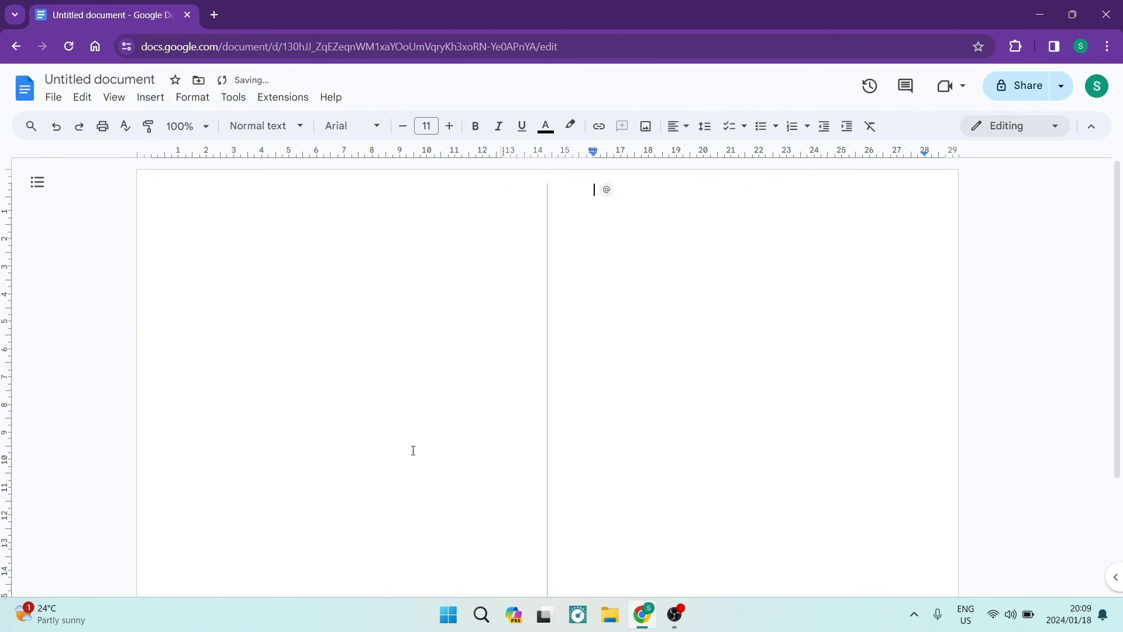
Place the insertion point alternately in the left and right columns to check the layout
click(324, 227)
click(657, 216)
click(228, 223)
double_click(605, 234)
click(404, 236)
scroll(570, 287, down, 2)
scroll(566, 293, up, 2)
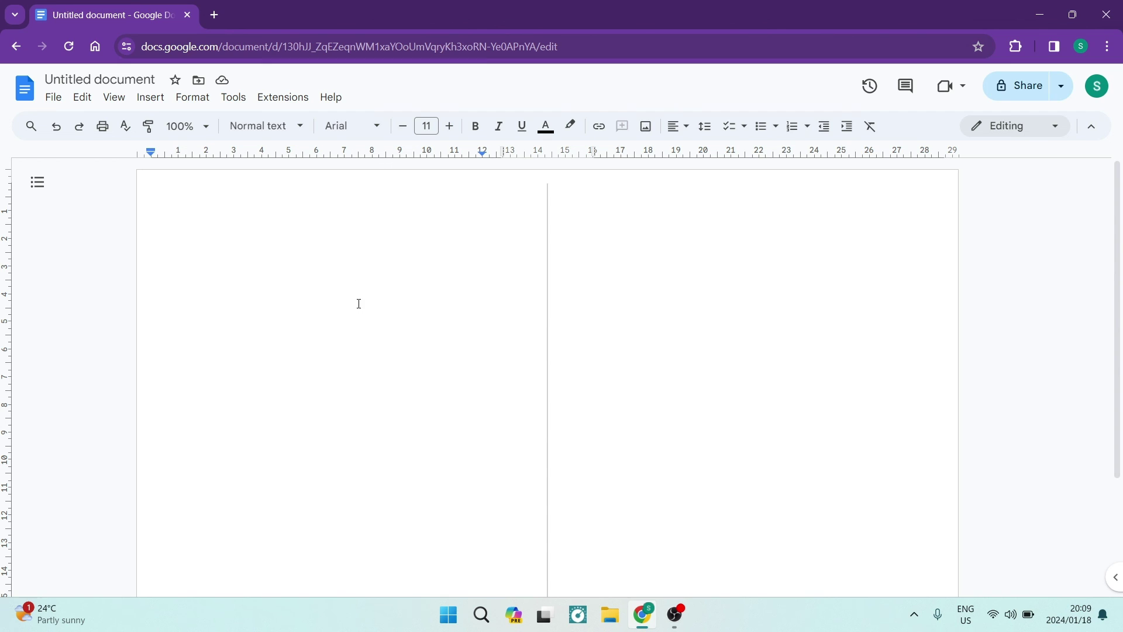